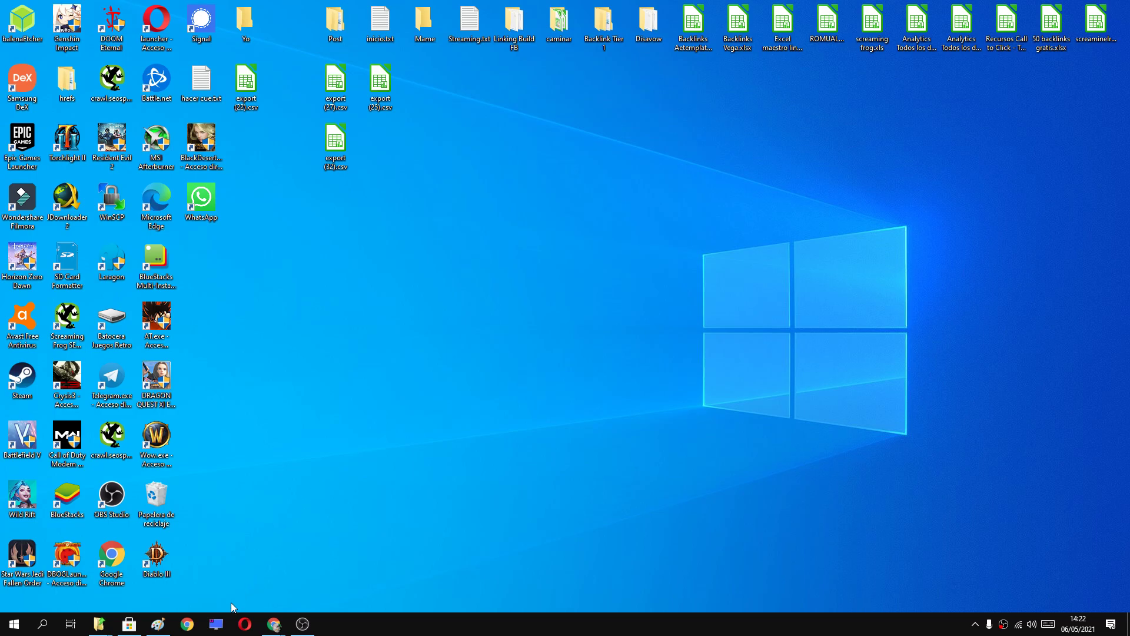
Step: Switch to Microsoft Store, search for "msn el tiempo" and open the MSN El Tiempo app page
{"action": "mouse_move", "coordinate": [130, 628]}
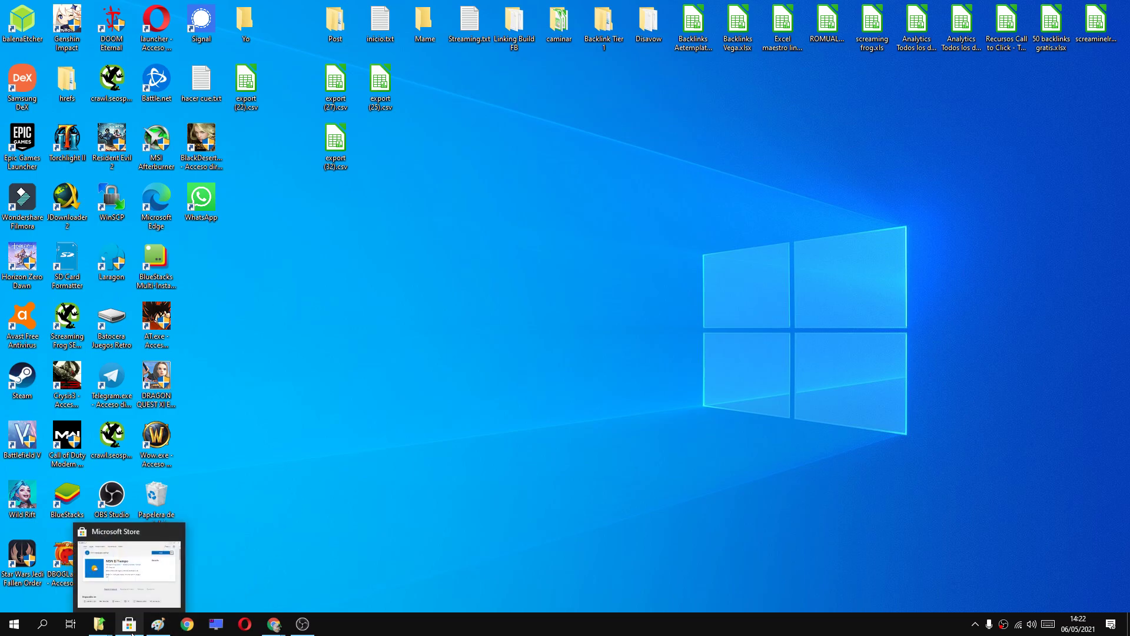
{"action": "left_click", "coordinate": [131, 629]}
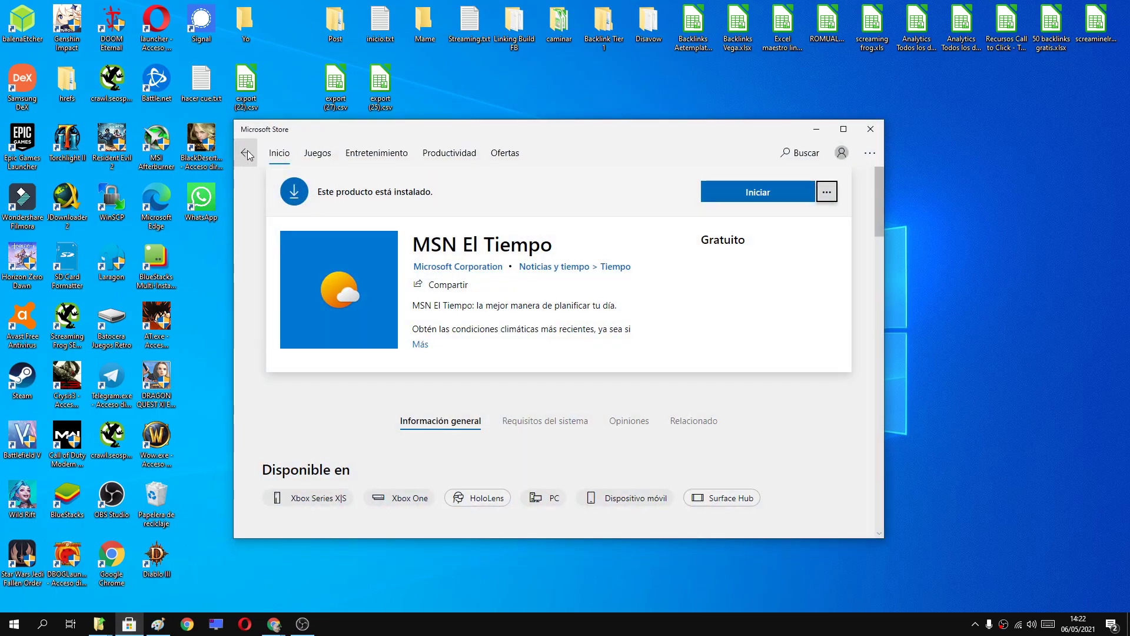
{"action": "left_click", "coordinate": [249, 155]}
{"action": "left_click", "coordinate": [788, 153]}
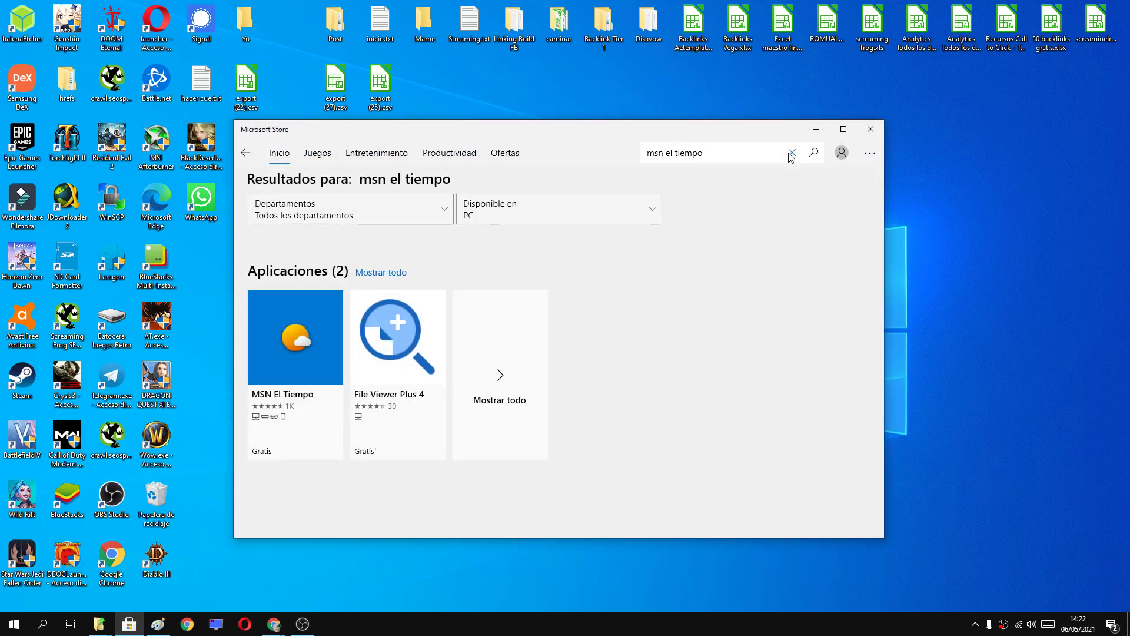
{"action": "triple_click", "coordinate": [708, 153]}
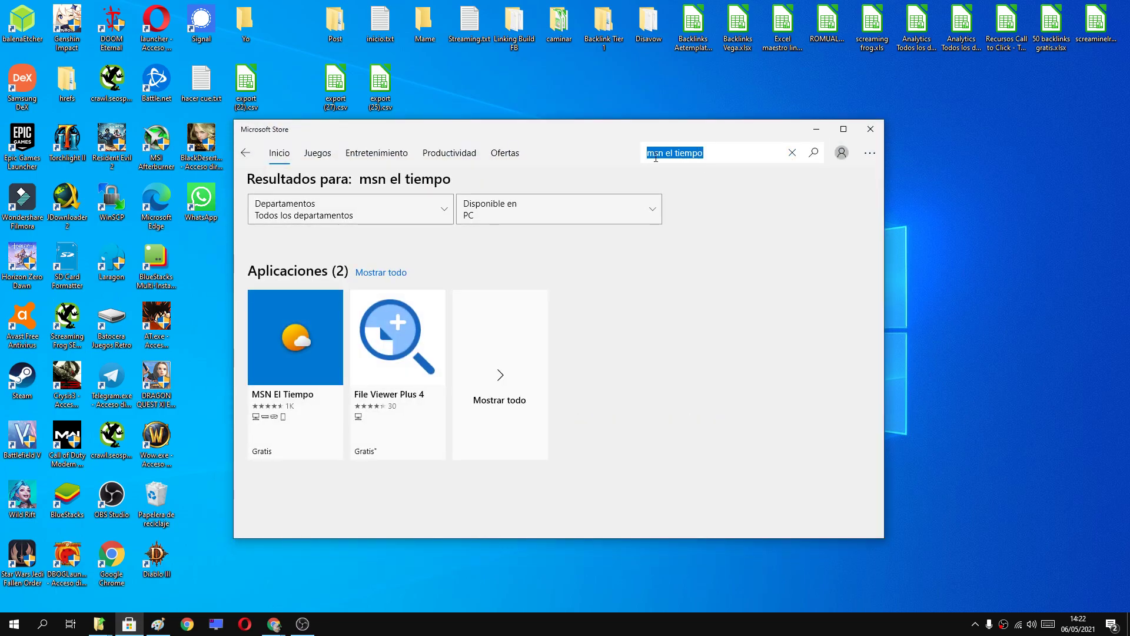
{"action": "left_click", "coordinate": [717, 151]}
{"action": "left_click_drag", "start_coordinate": [716, 152], "coordinate": [680, 151]}
{"action": "type", "text": "iempo"}
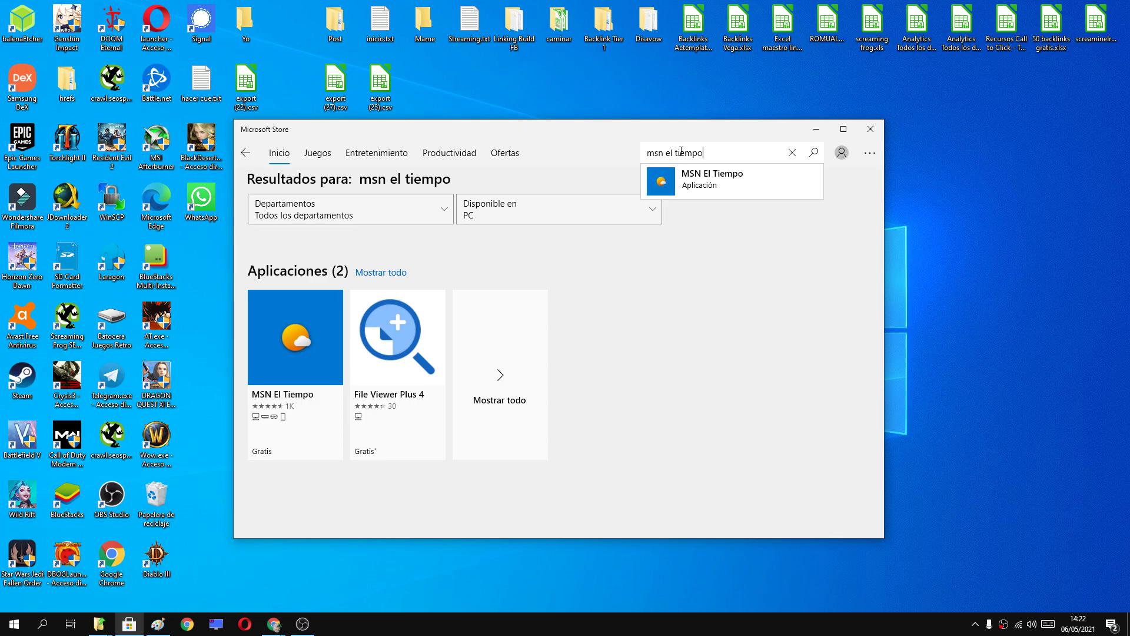
{"action": "left_click", "coordinate": [744, 184]}
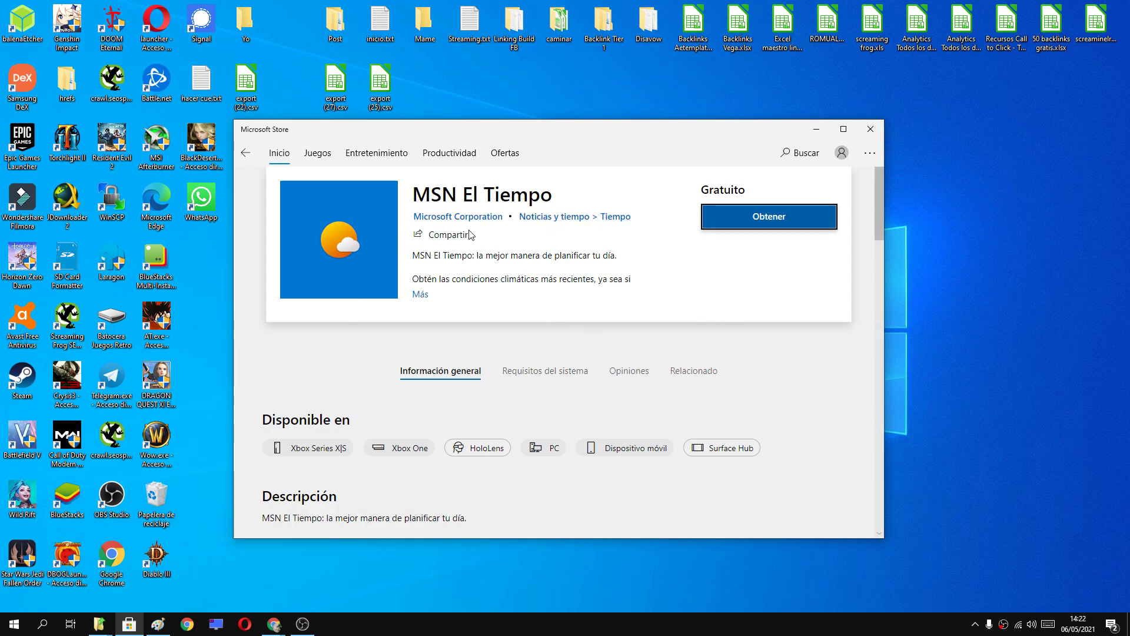
Step: Install MSN El Tiempo, launch it and minimize the Microsoft Store window
{"action": "left_click", "coordinate": [733, 217]}
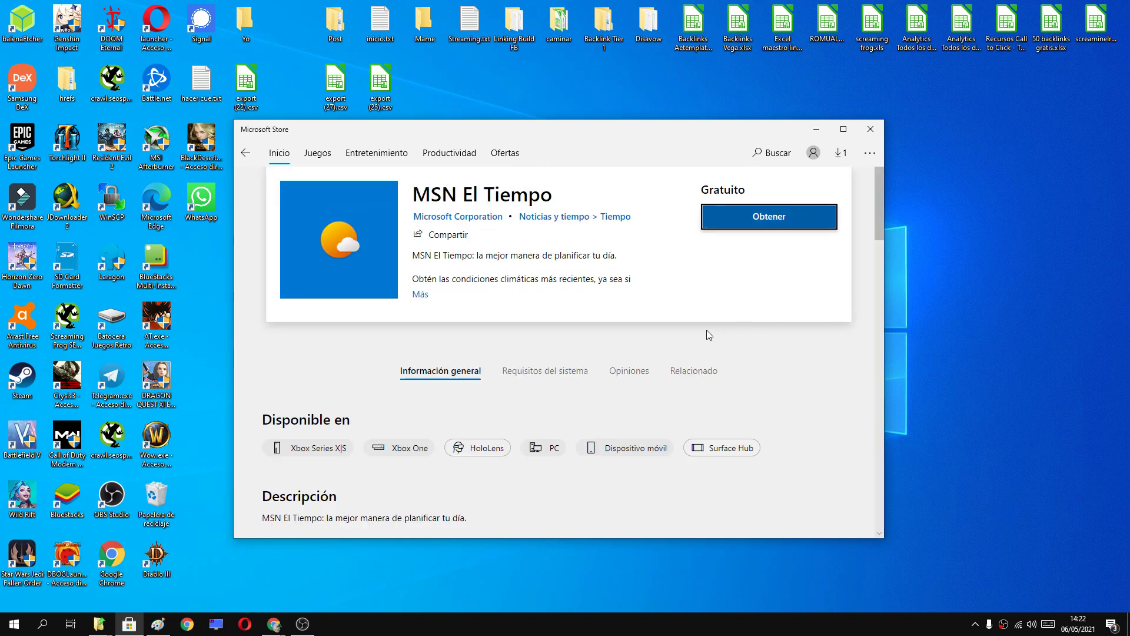
{"action": "left_click", "coordinate": [739, 217]}
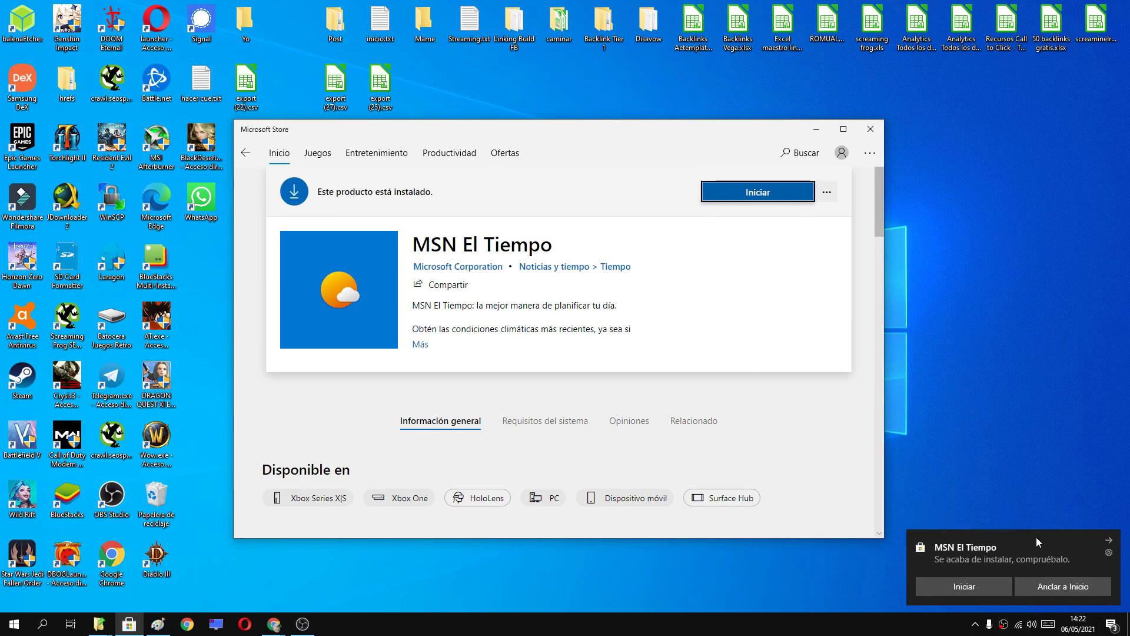
{"action": "left_click", "coordinate": [742, 193]}
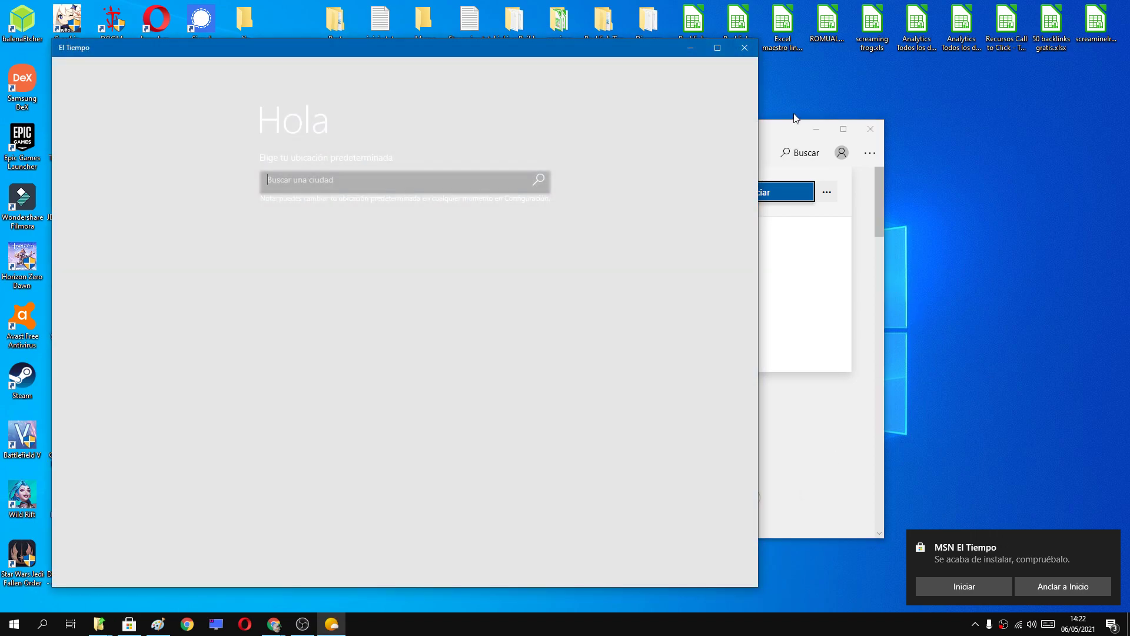
{"action": "left_click", "coordinate": [816, 129]}
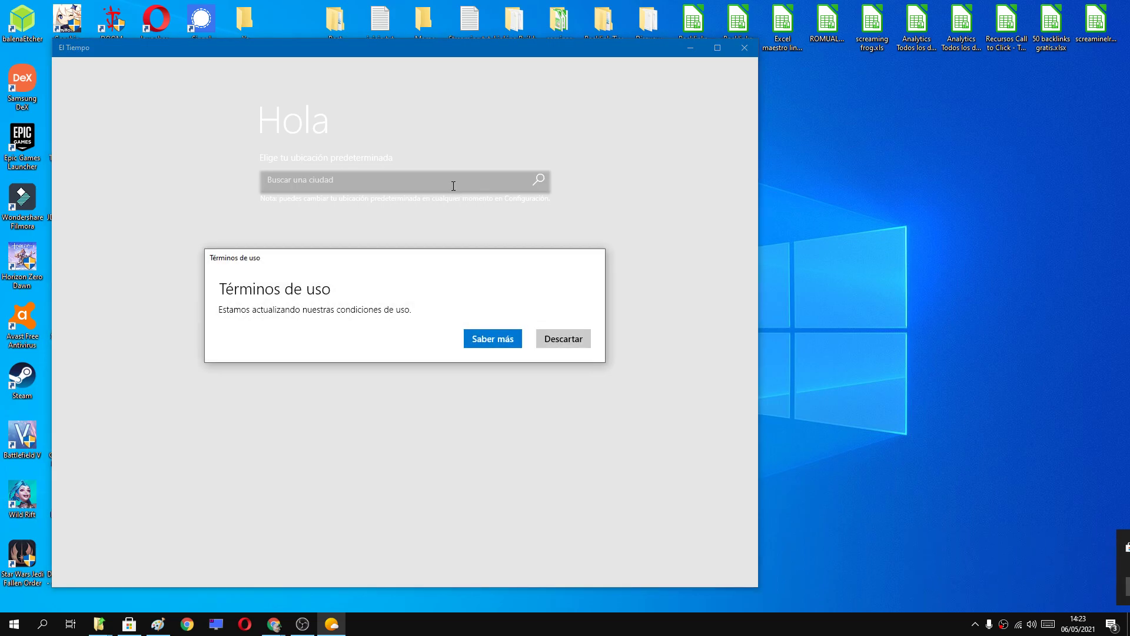
Step: Deal with the terms of use notice and set the default location to Sevilla, Andalucía, España
{"action": "left_click", "coordinate": [493, 339]}
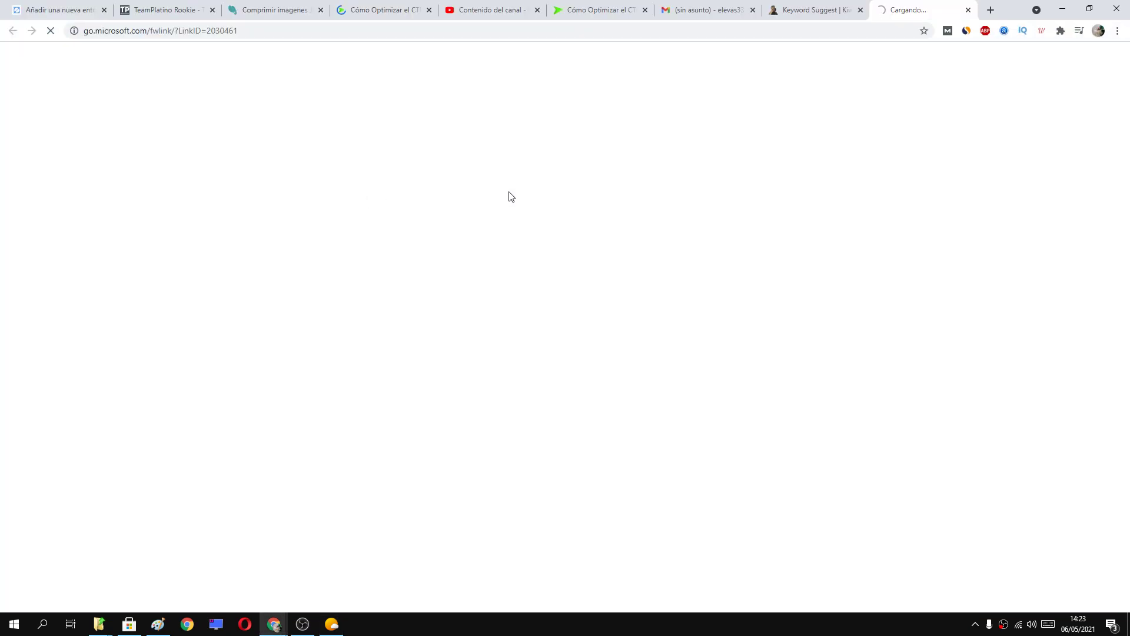
{"action": "left_click", "coordinate": [1065, 9]}
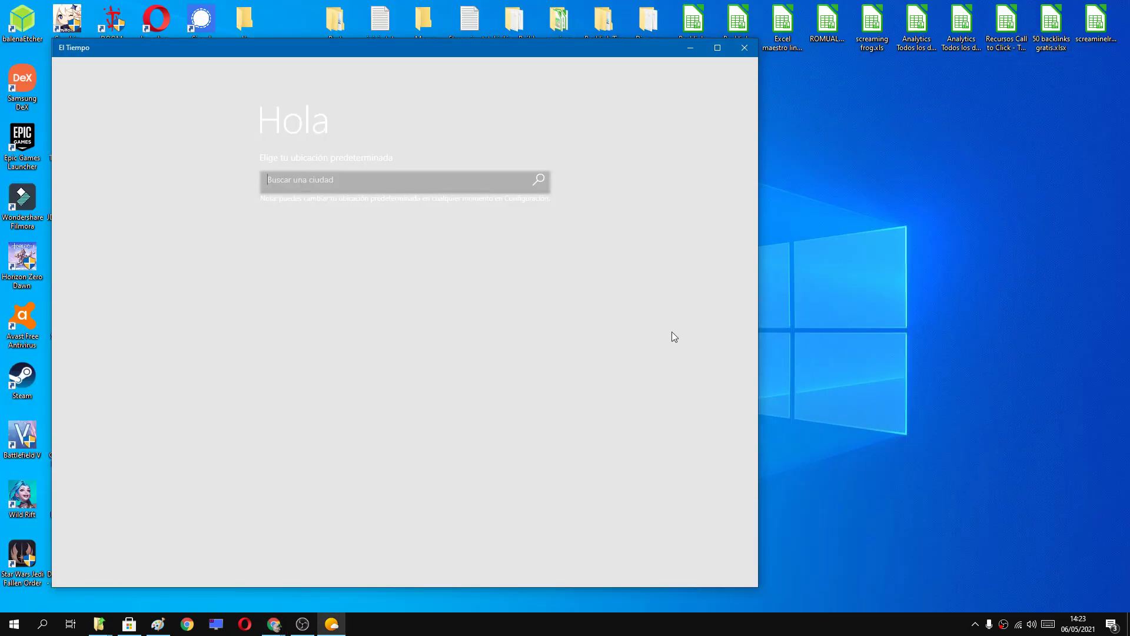
{"action": "type", "text": "sevilla"}
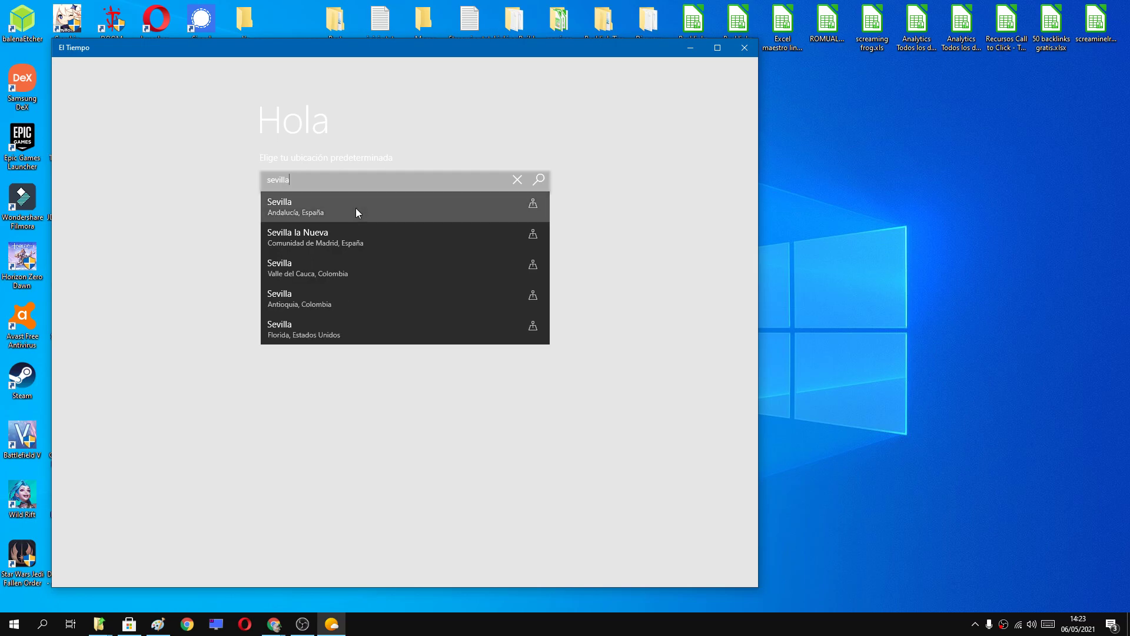
{"action": "left_click", "coordinate": [356, 207]}
{"action": "left_click_drag", "start_coordinate": [419, 50], "coordinate": [510, 38]}
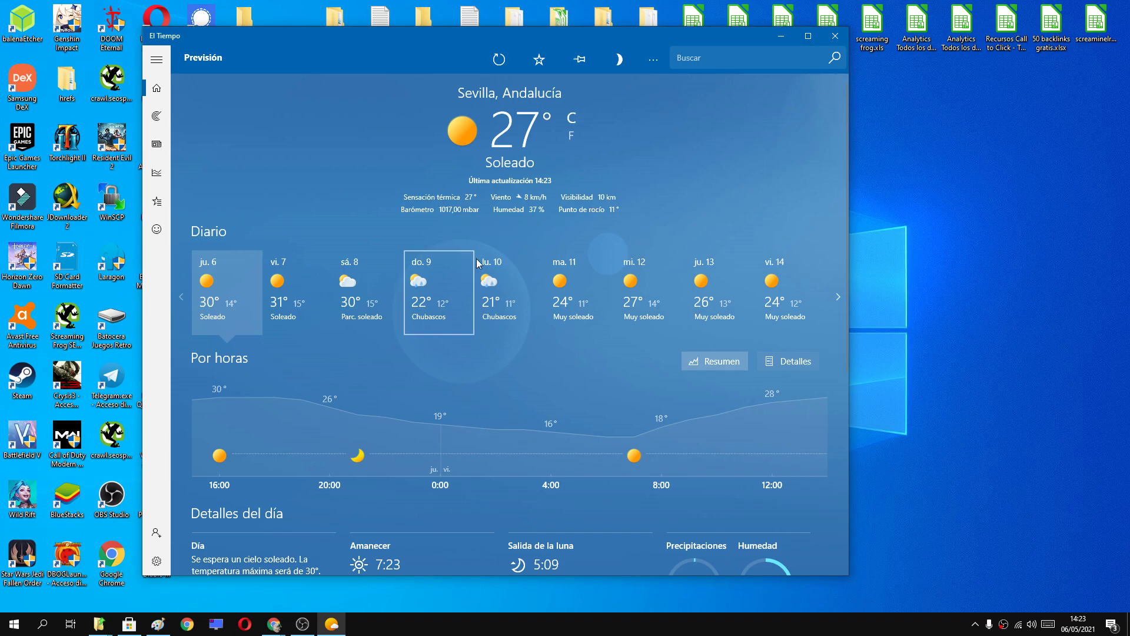
Step: Examine the Sevilla hourly forecast in detailed and summary views, and review the day's details
{"action": "left_click", "coordinate": [795, 361]}
{"action": "left_click", "coordinate": [715, 361]}
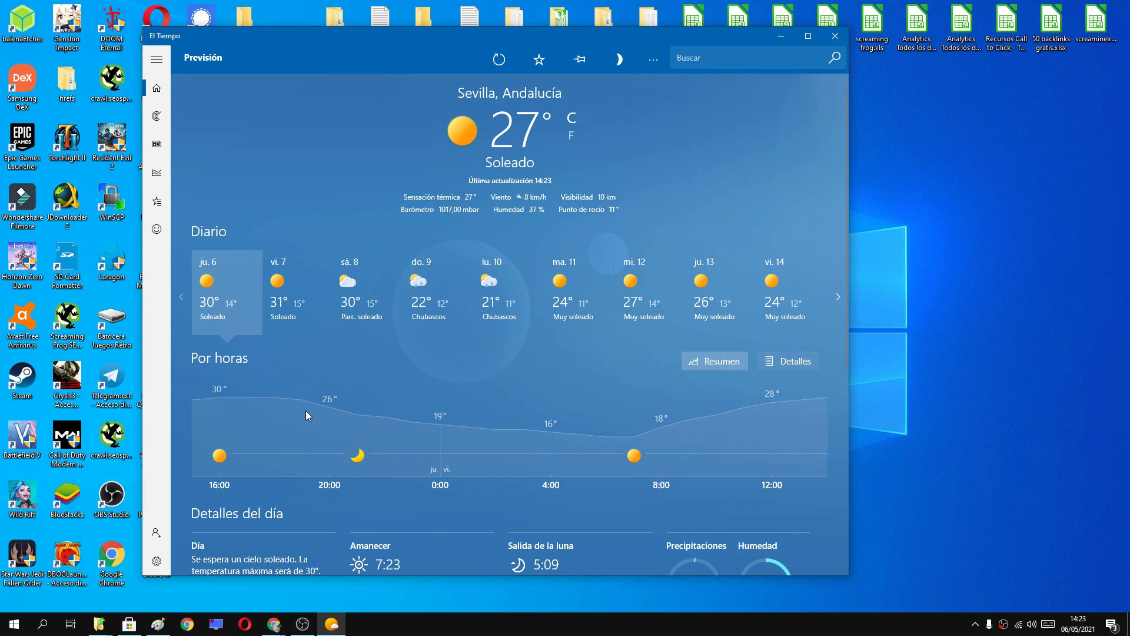
{"action": "scroll", "coordinate": [553, 427], "scroll_direction": "down", "scroll_amount": 3}
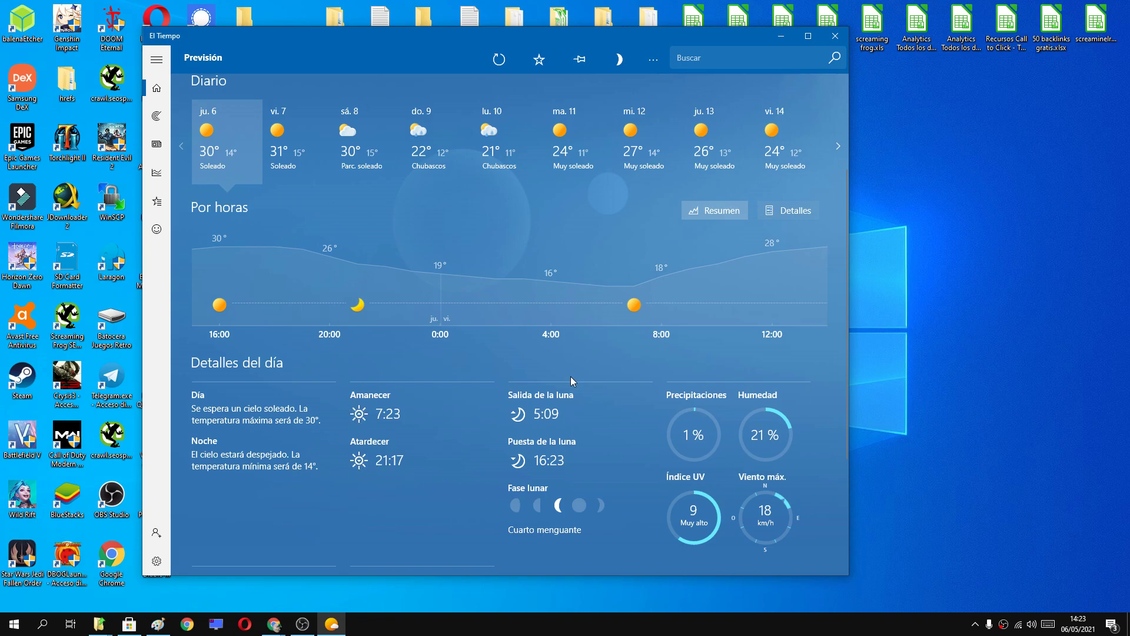
{"action": "scroll", "coordinate": [491, 386], "scroll_direction": "up", "scroll_amount": 3}
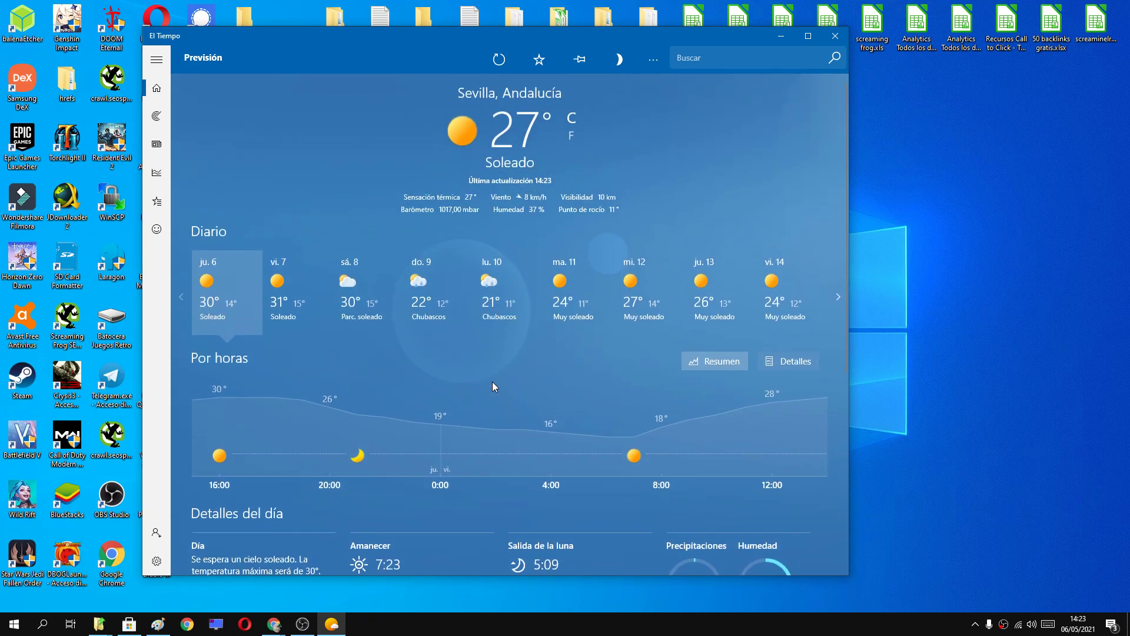
Step: Try the weather app's dark theme, then restore the light theme
{"action": "left_click", "coordinate": [626, 65]}
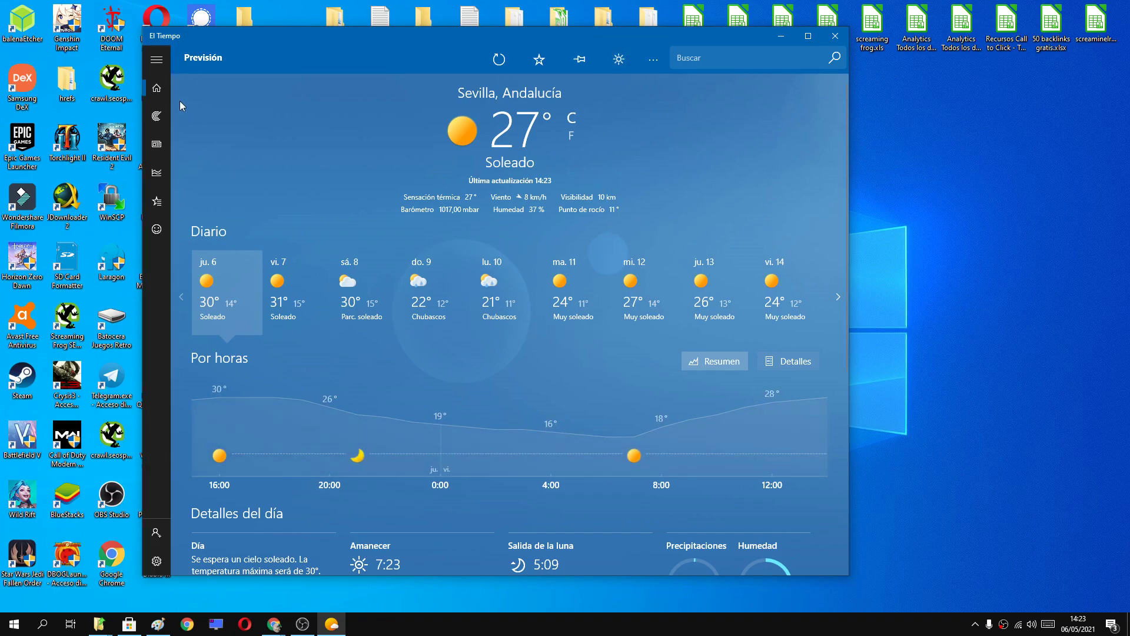
{"action": "left_click", "coordinate": [153, 69]}
{"action": "left_click", "coordinate": [152, 72]}
{"action": "left_click", "coordinate": [619, 61]}
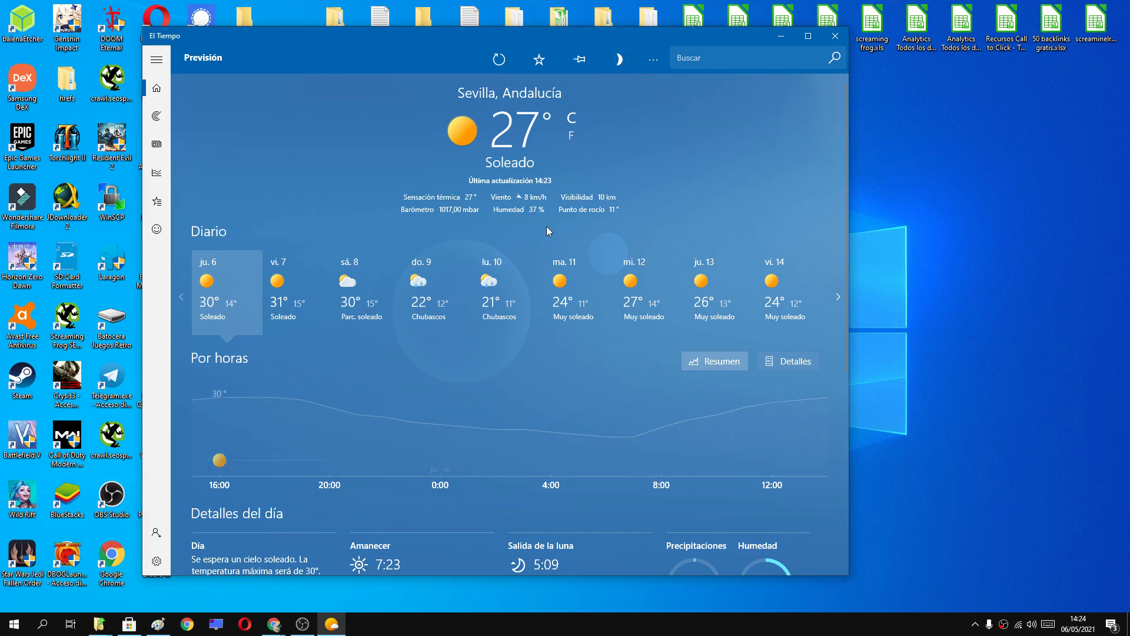
{"action": "left_click", "coordinate": [646, 60]}
{"action": "left_click", "coordinate": [648, 56]}
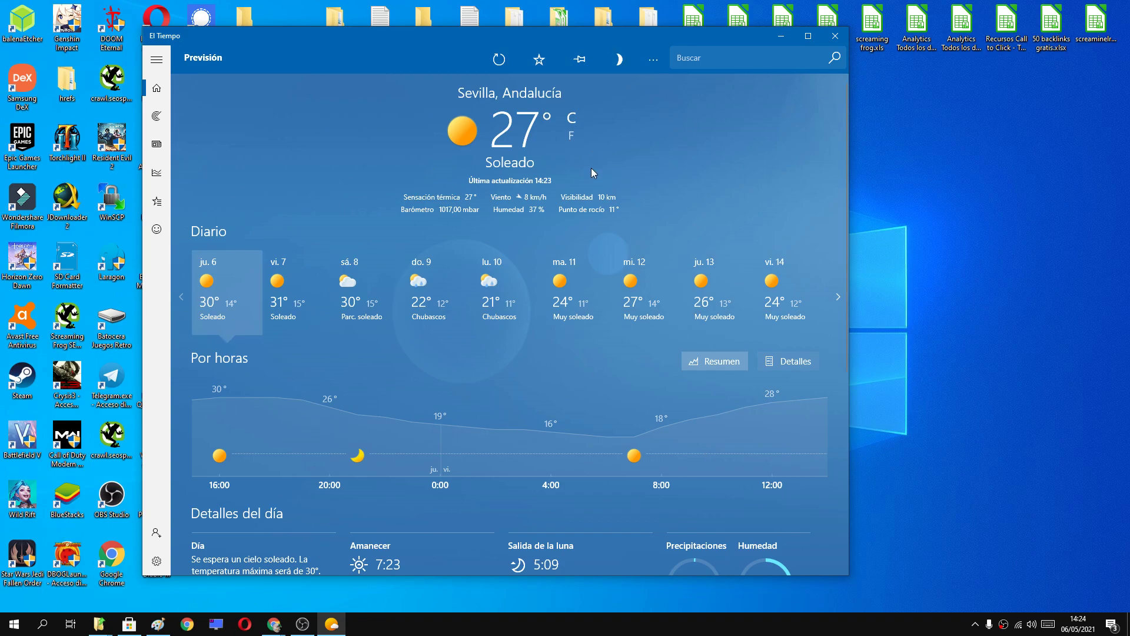
Step: Pin the Sevilla forecast to Start, close the weather app and reopen it from the pinned tile
{"action": "left_click", "coordinate": [590, 62]}
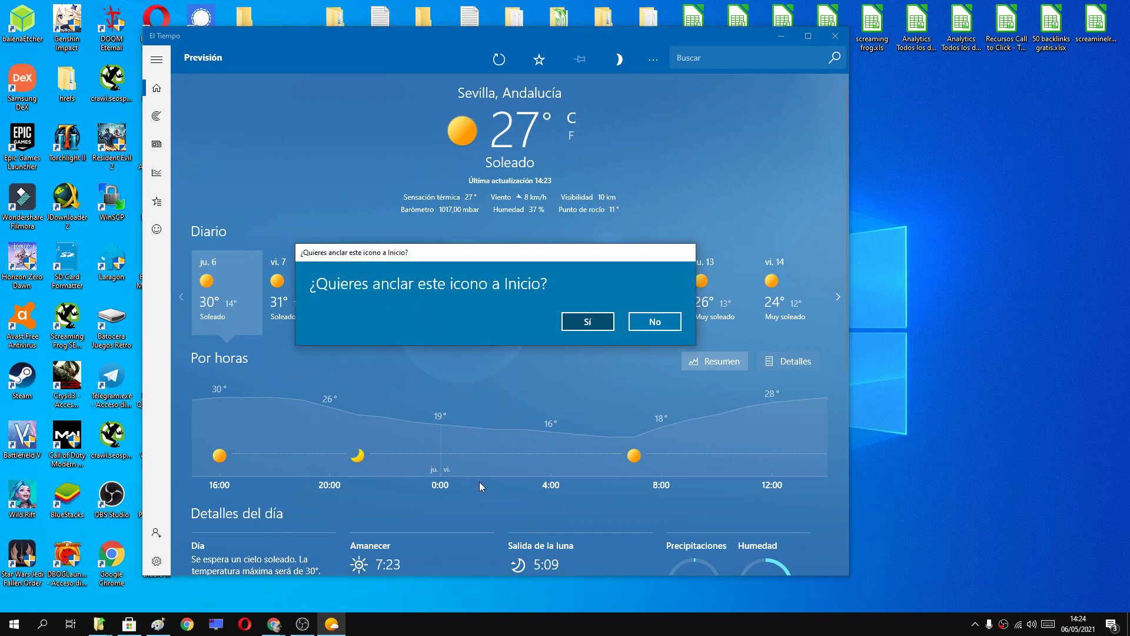
{"action": "left_click", "coordinate": [599, 325]}
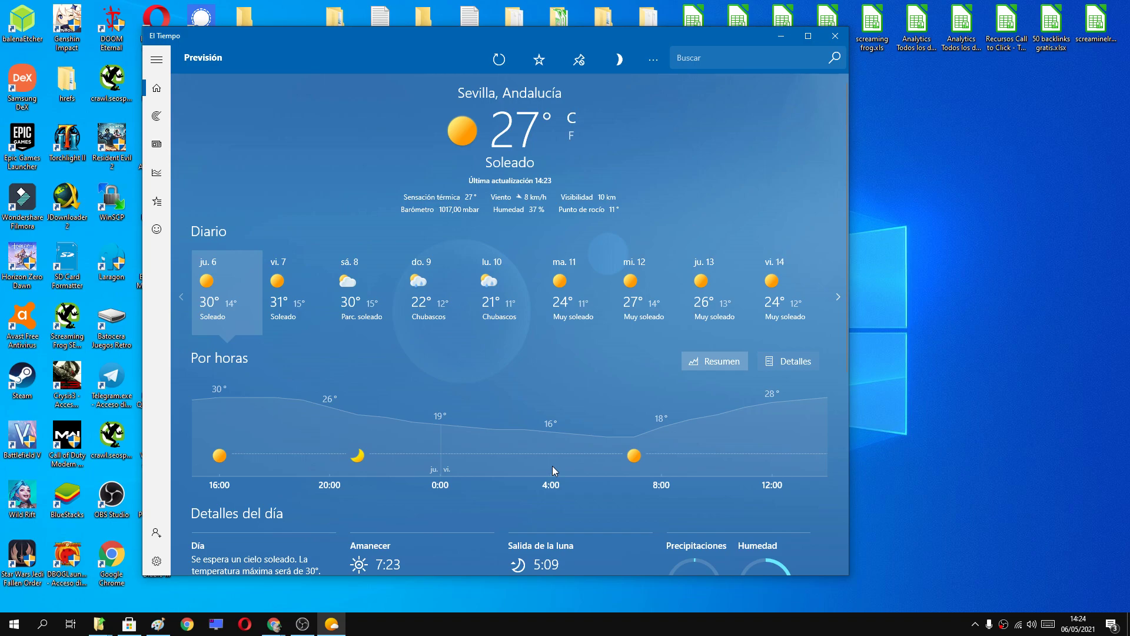
{"action": "left_click", "coordinate": [835, 36]}
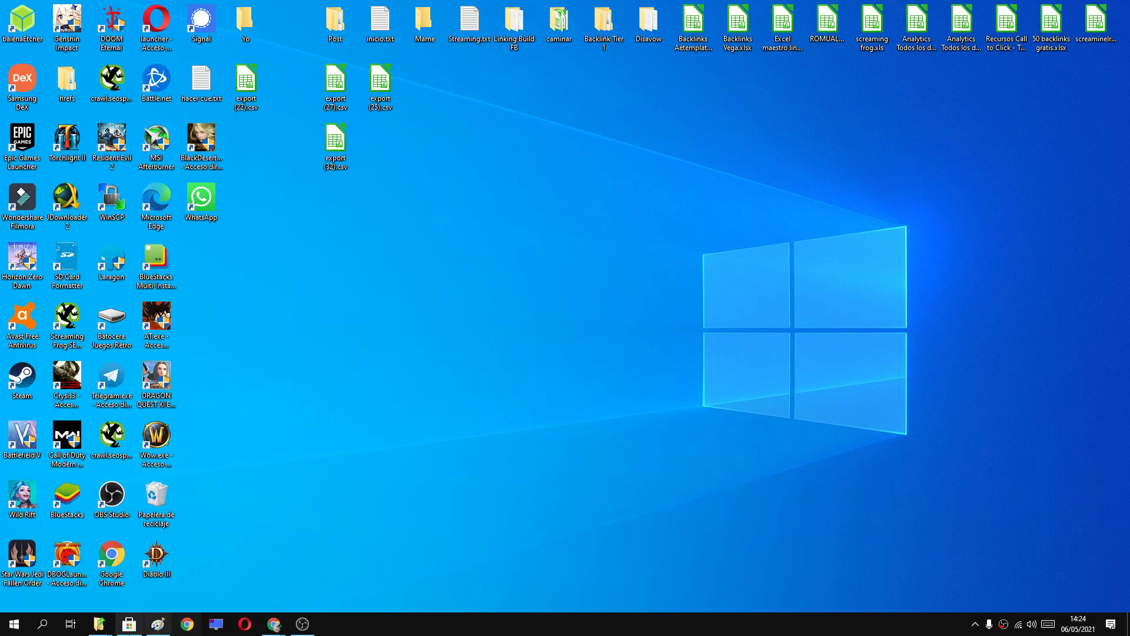
{"action": "left_click", "coordinate": [13, 625]}
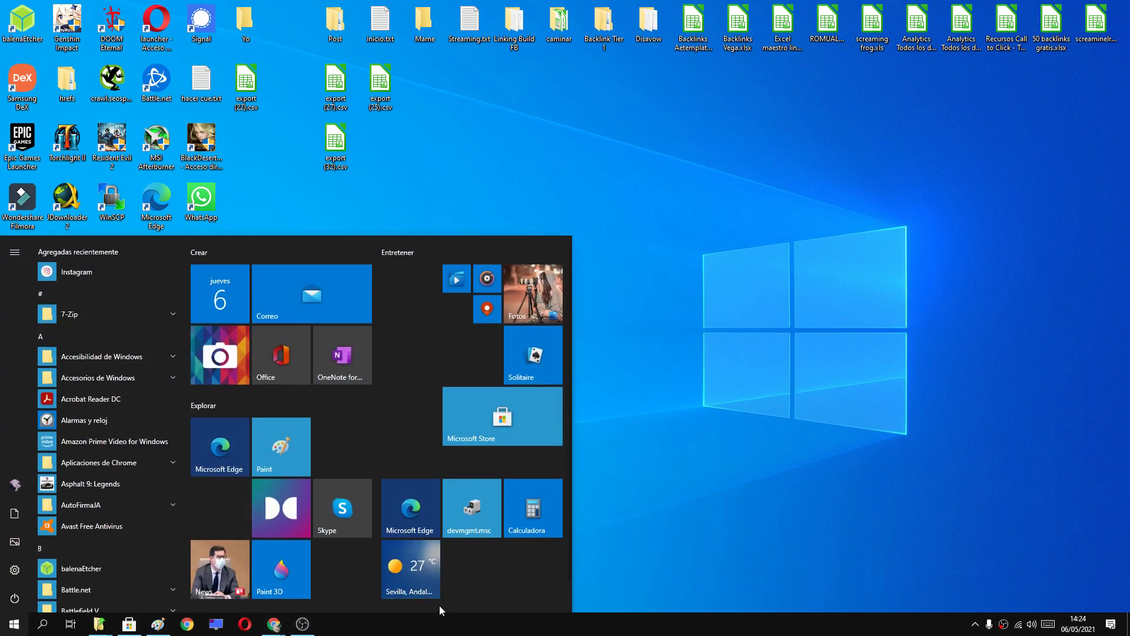
{"action": "left_click", "coordinate": [405, 577]}
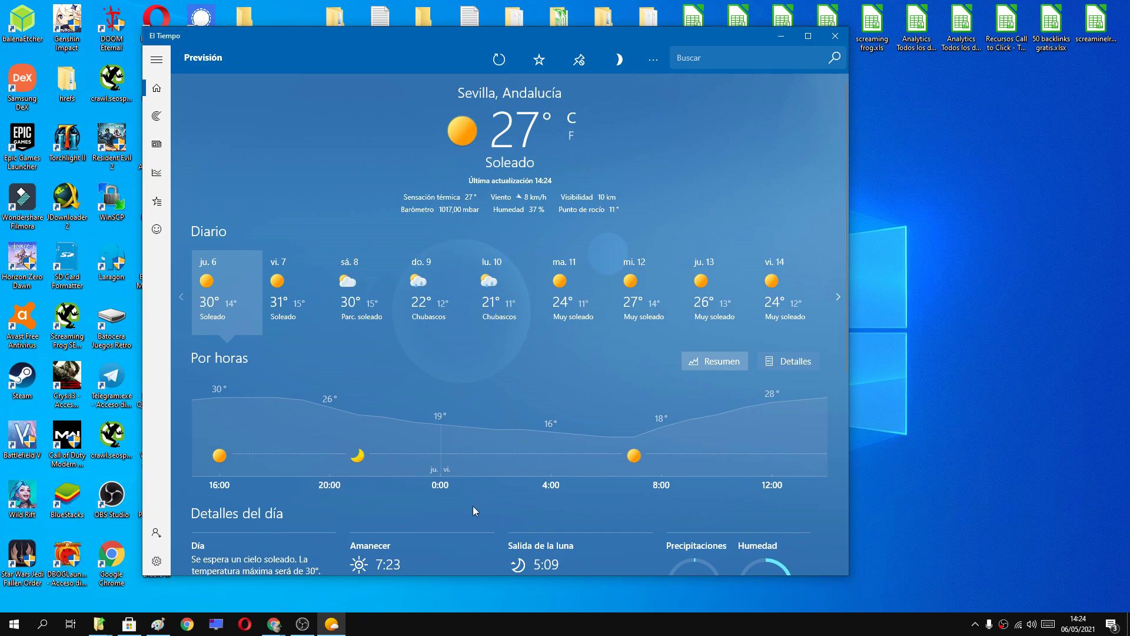
Step: Pin El Tiempo to the taskbar and close its window
{"action": "right_click", "coordinate": [331, 627]}
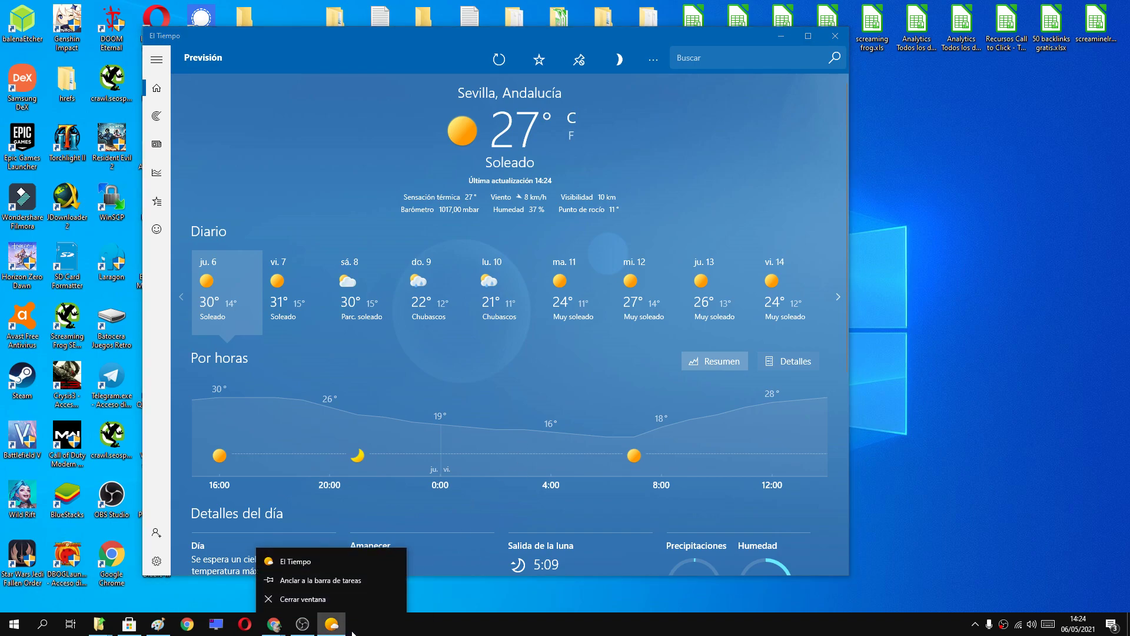
{"action": "left_click", "coordinate": [440, 630]}
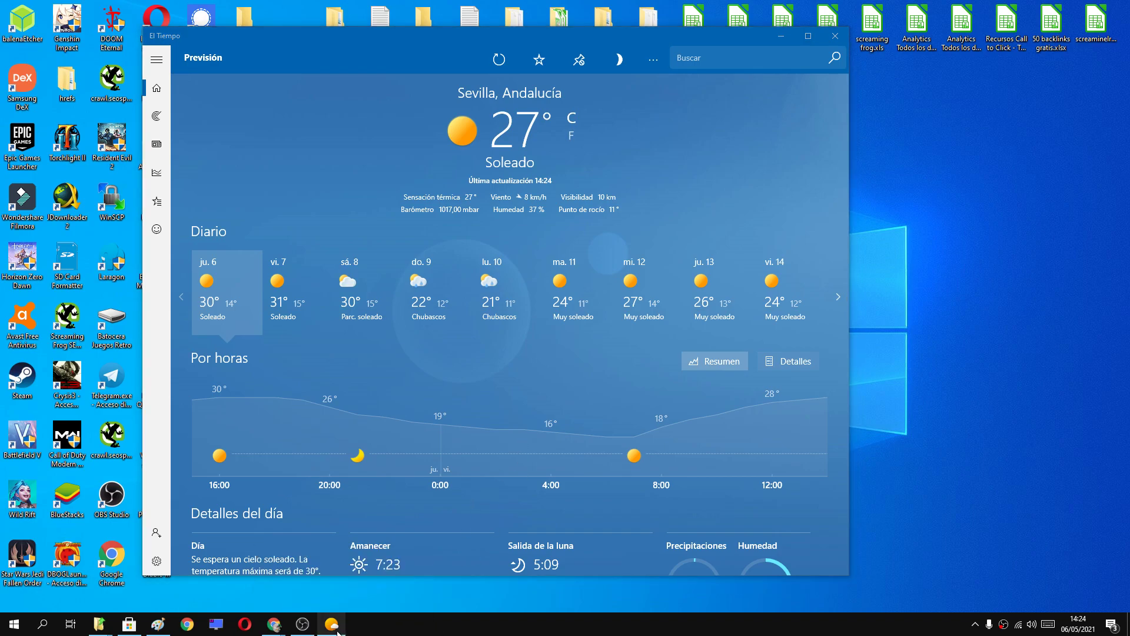
{"action": "mouse_move", "coordinate": [338, 632]}
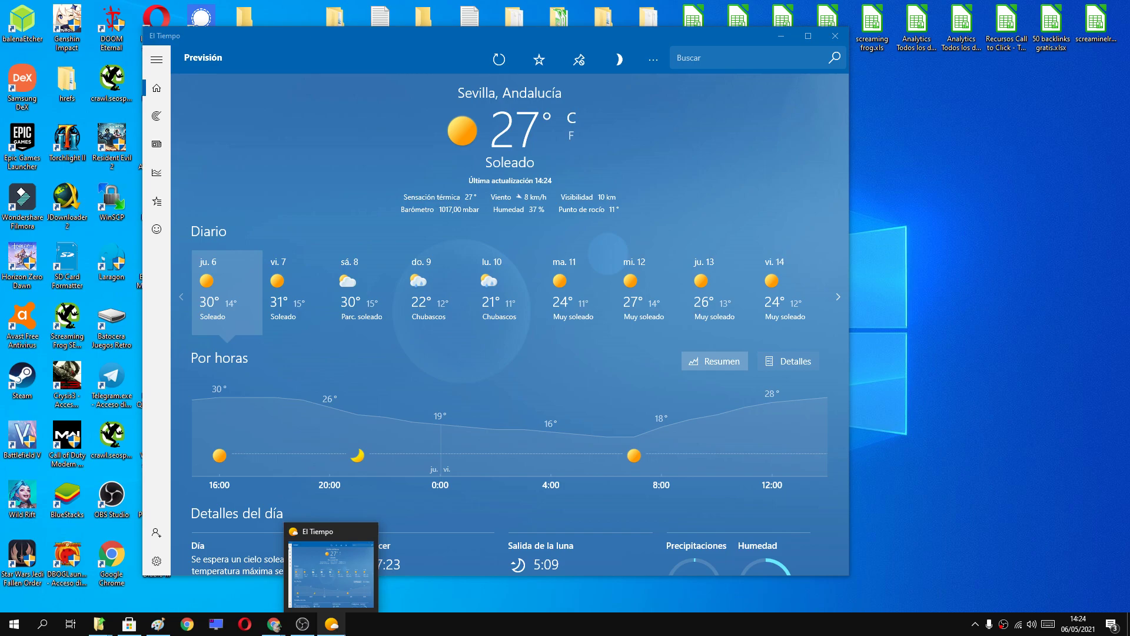
{"action": "right_click", "coordinate": [341, 628]}
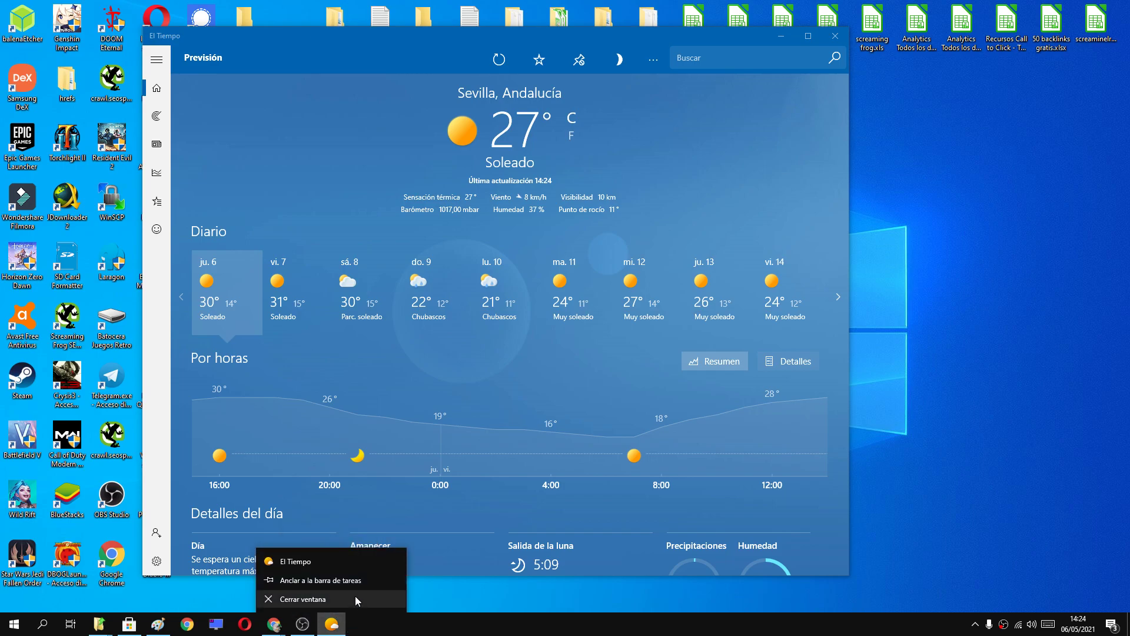
{"action": "left_click", "coordinate": [297, 580]}
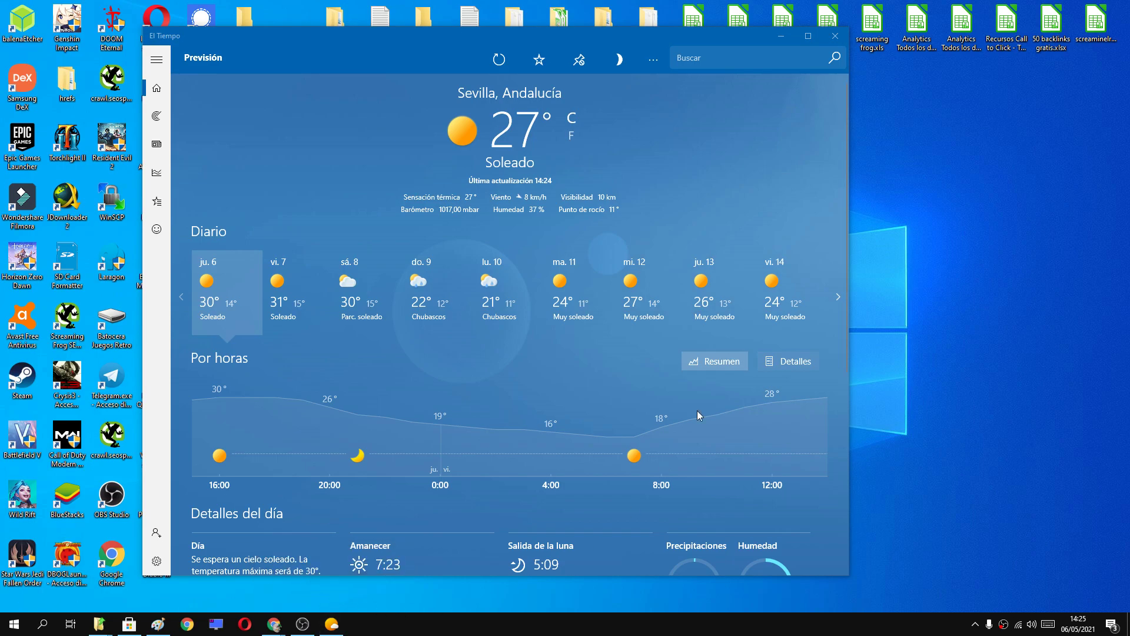
{"action": "left_click", "coordinate": [835, 36]}
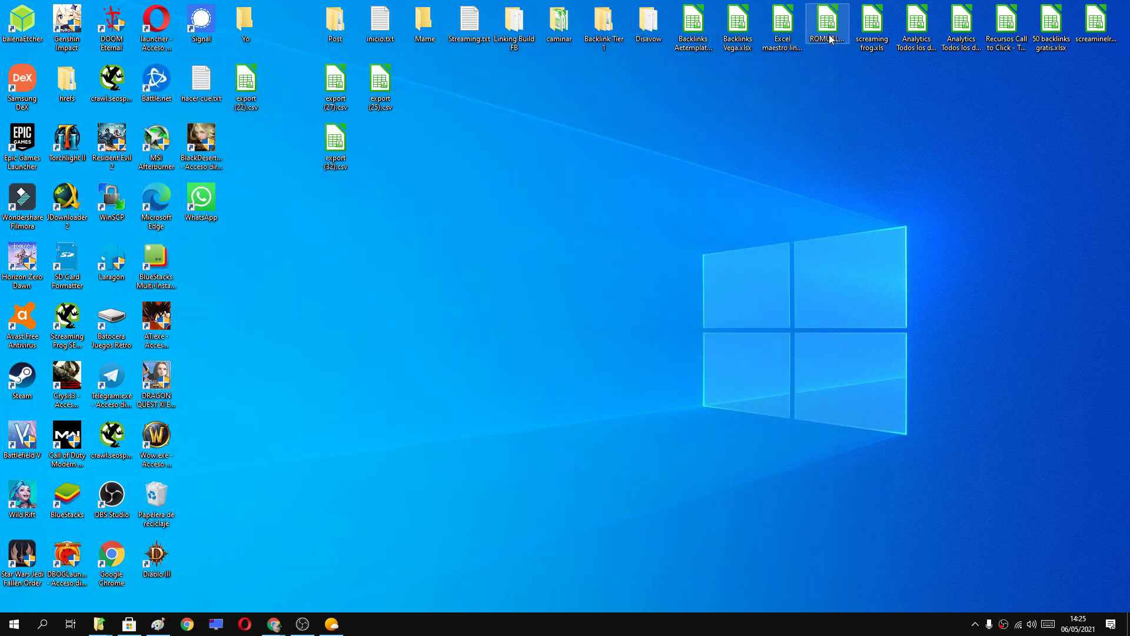
Step: Check both pinned shortcuts by opening El Tiempo from the taskbar and from the Sevilla Start tile, closing it each time
{"action": "left_click", "coordinate": [337, 629]}
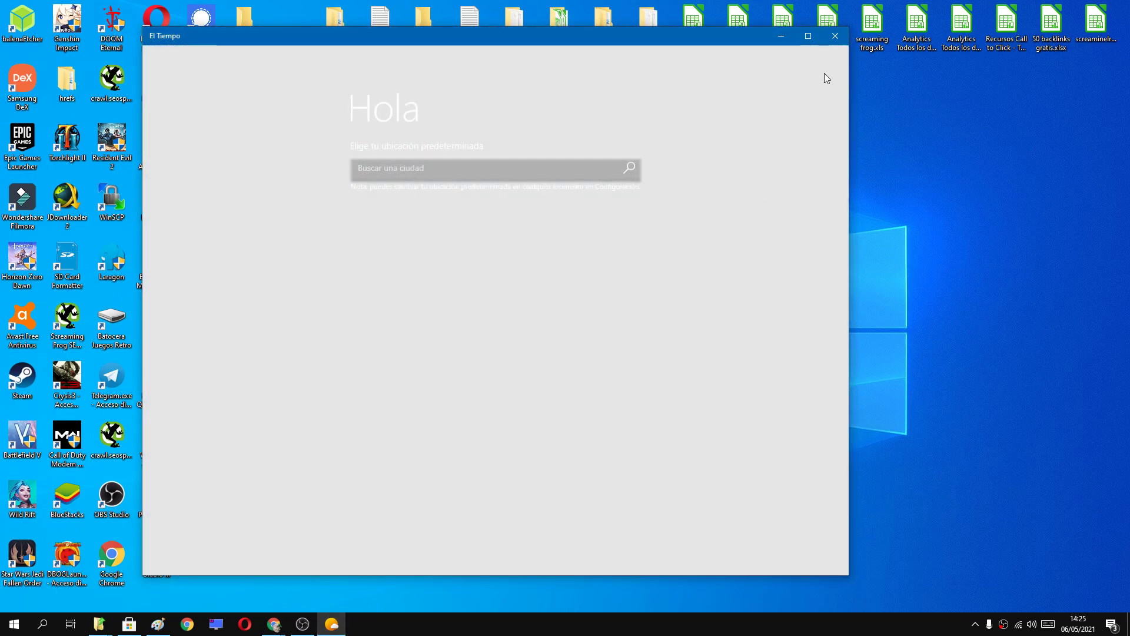
{"action": "left_click", "coordinate": [835, 36]}
{"action": "left_click", "coordinate": [14, 624]}
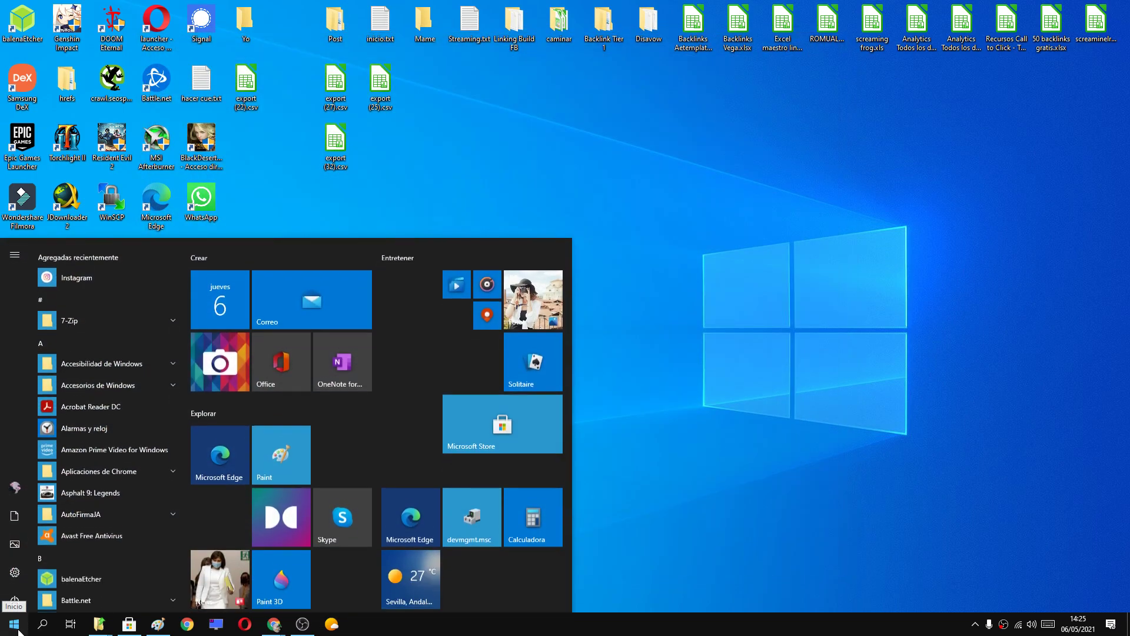
{"action": "left_click", "coordinate": [417, 564]}
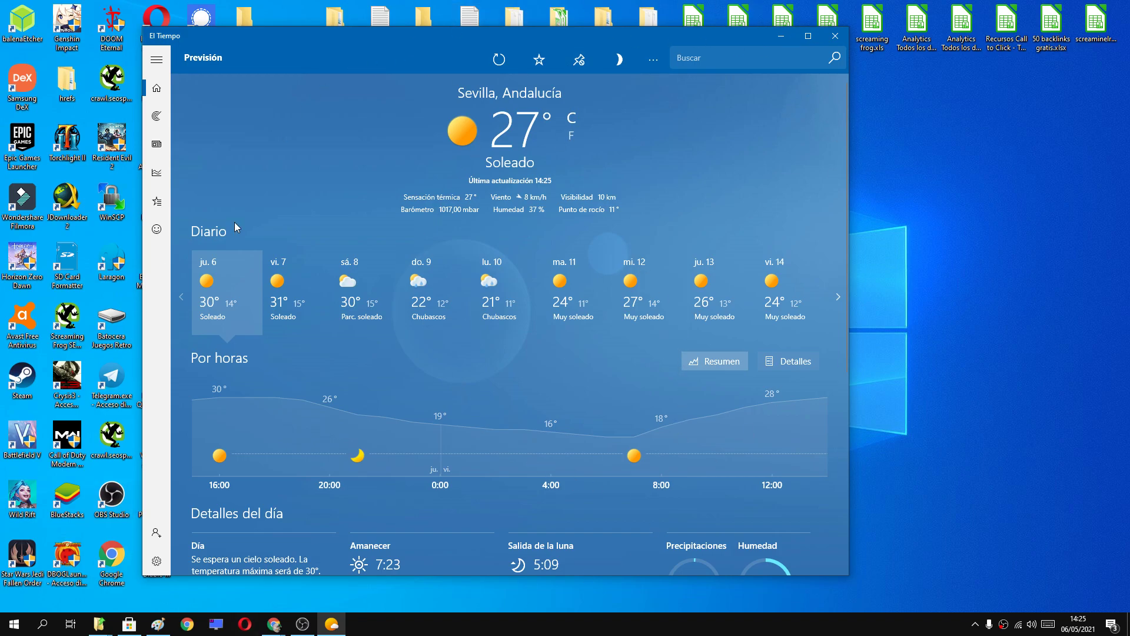
{"action": "left_click", "coordinate": [836, 37]}
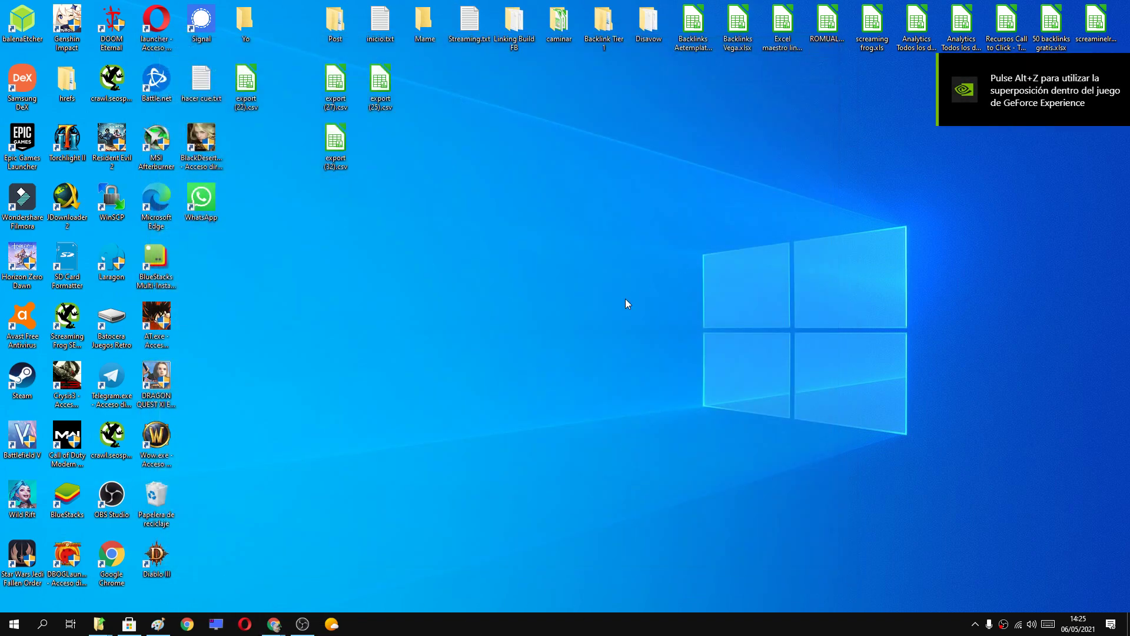